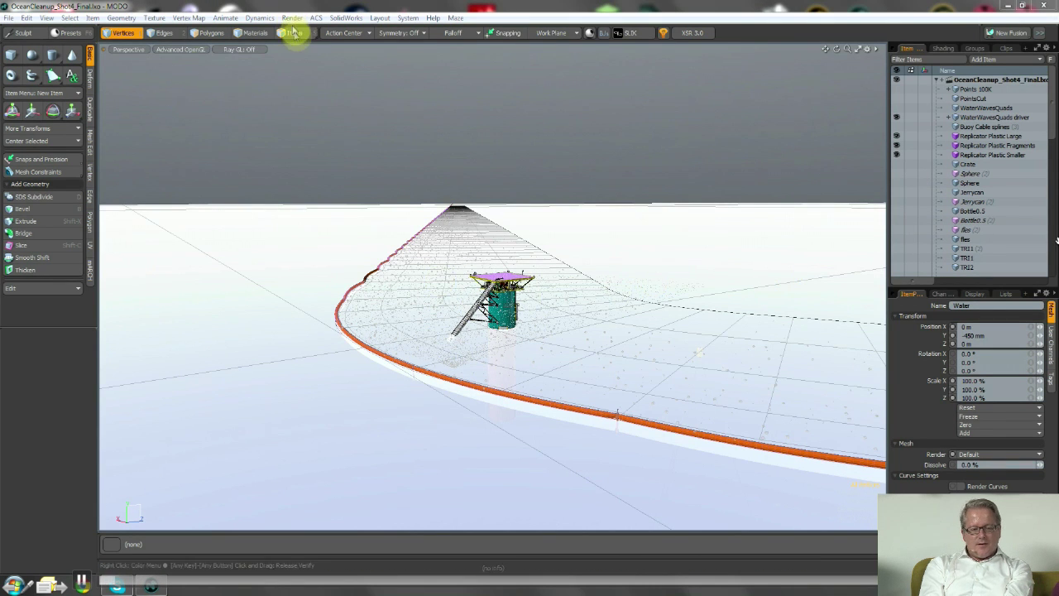
Step: In item mode, select the platform's Base2 cylinder and inspect it and the neighbouring Base2-1 mesh within the Spar platform.SLDASM hierarchy
{"action": "left_click", "coordinate": [293, 33]}
{"action": "left_click", "coordinate": [503, 310]}
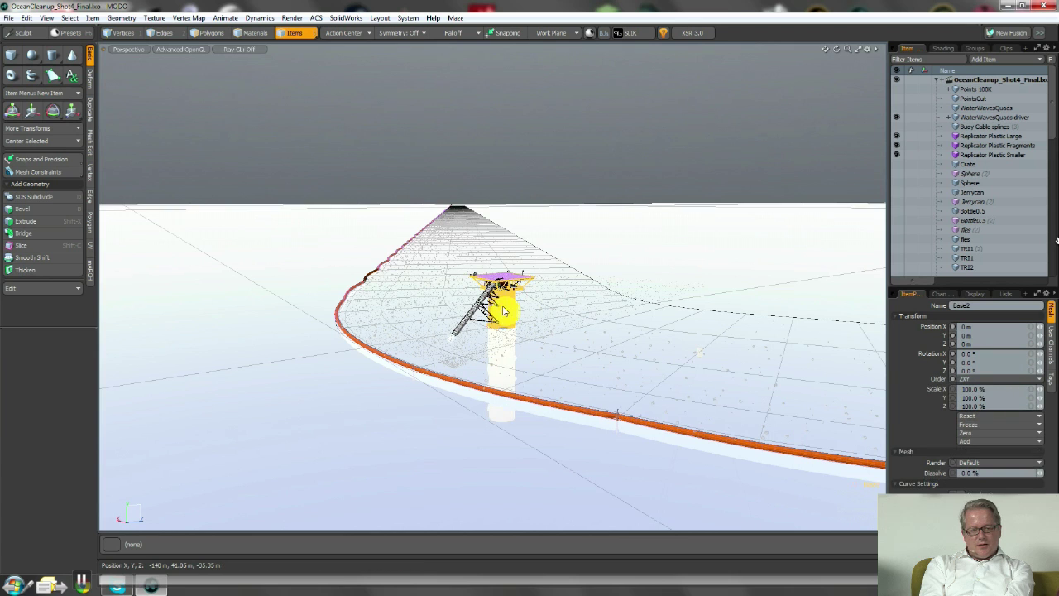
{"action": "scroll", "coordinate": [941, 142], "scroll_direction": "down", "scroll_amount": 5}
{"action": "left_click", "coordinate": [945, 140]}
{"action": "scroll", "coordinate": [946, 137], "scroll_direction": "down", "scroll_amount": 2}
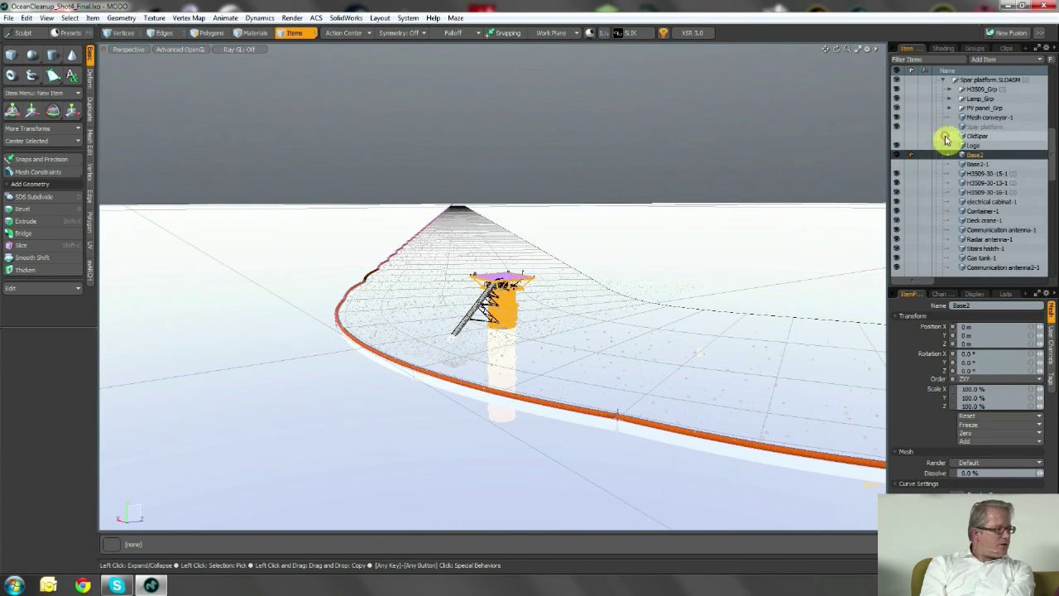
{"action": "left_click", "coordinate": [976, 173]}
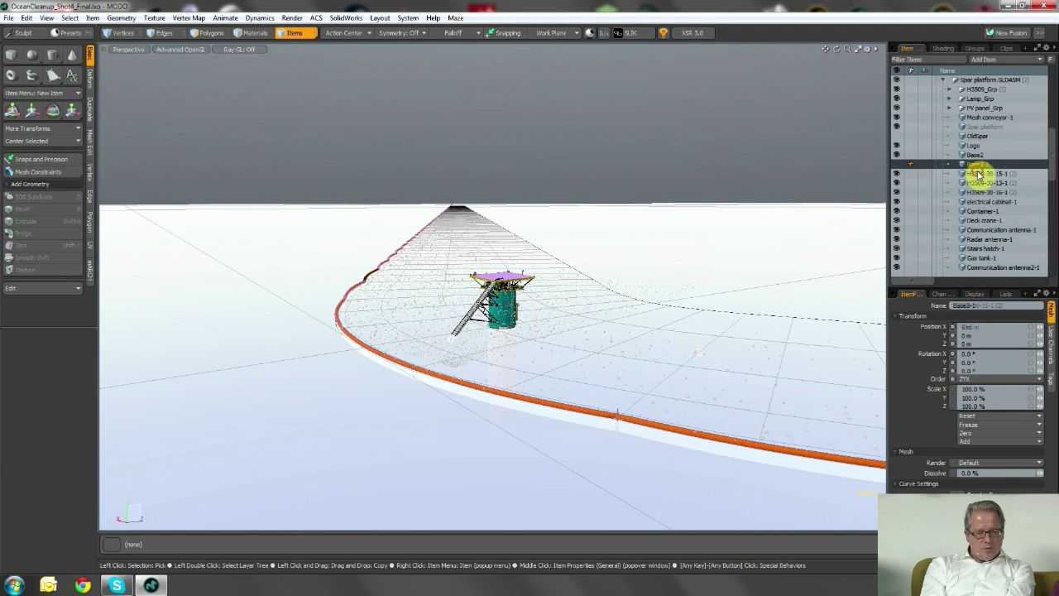
{"action": "left_click", "coordinate": [977, 220]}
{"action": "left_click", "coordinate": [503, 313]}
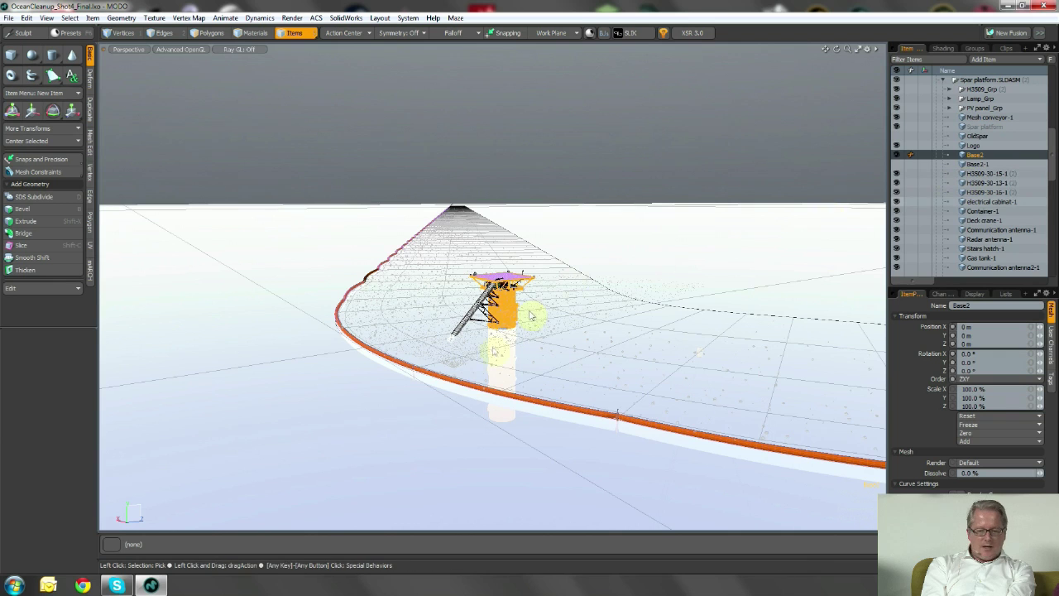
Step: Inspect the plastic fragments replicator, the platform's Base2 and Container-1 meshes, and the bent floating skirt segment by selecting each
{"action": "left_click", "coordinate": [467, 326]}
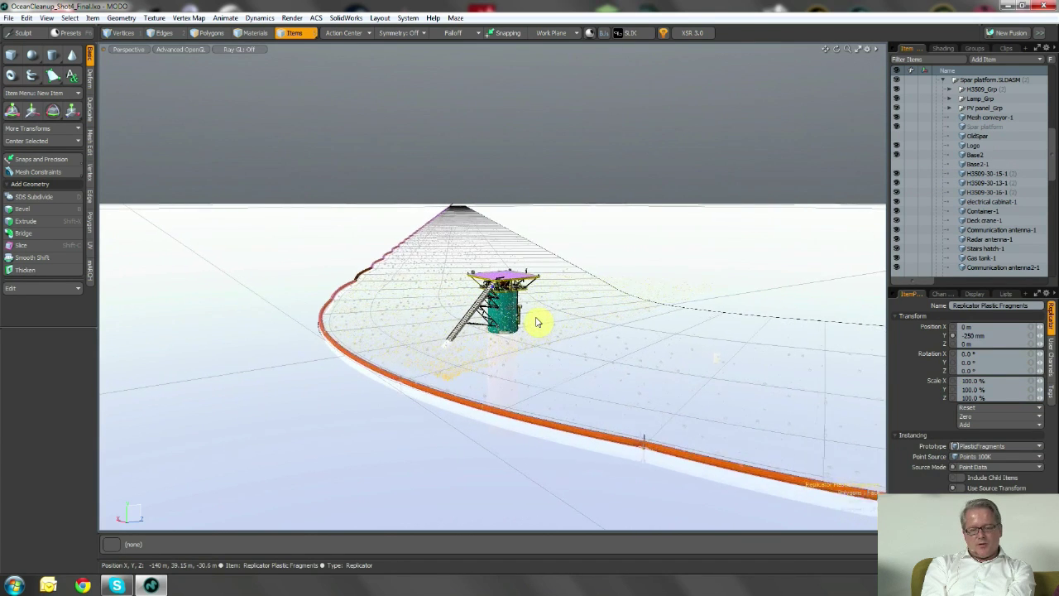
{"action": "left_click", "coordinate": [973, 154]}
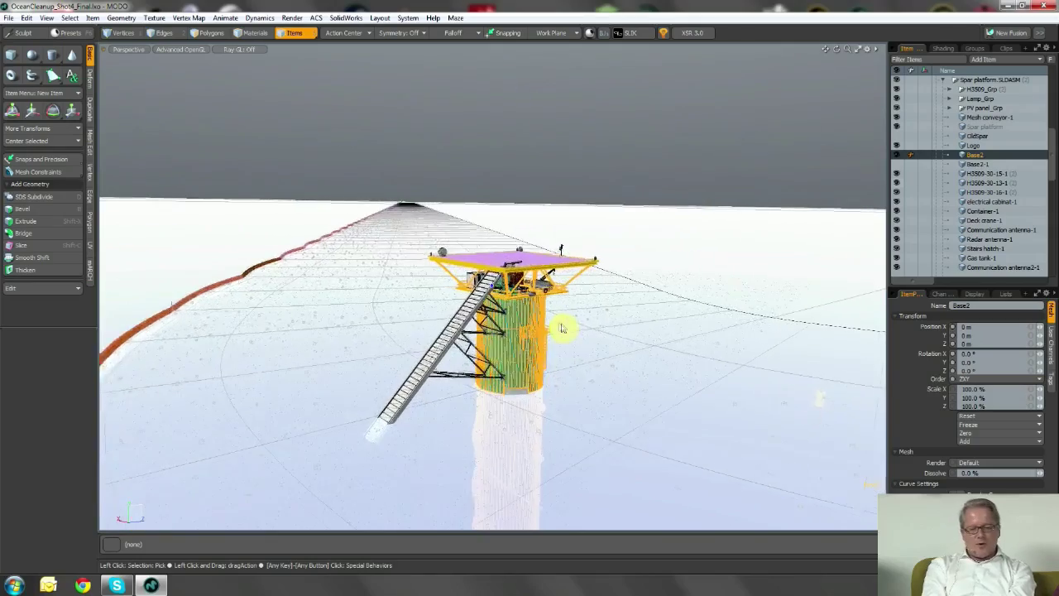
{"action": "left_click", "coordinate": [536, 304]}
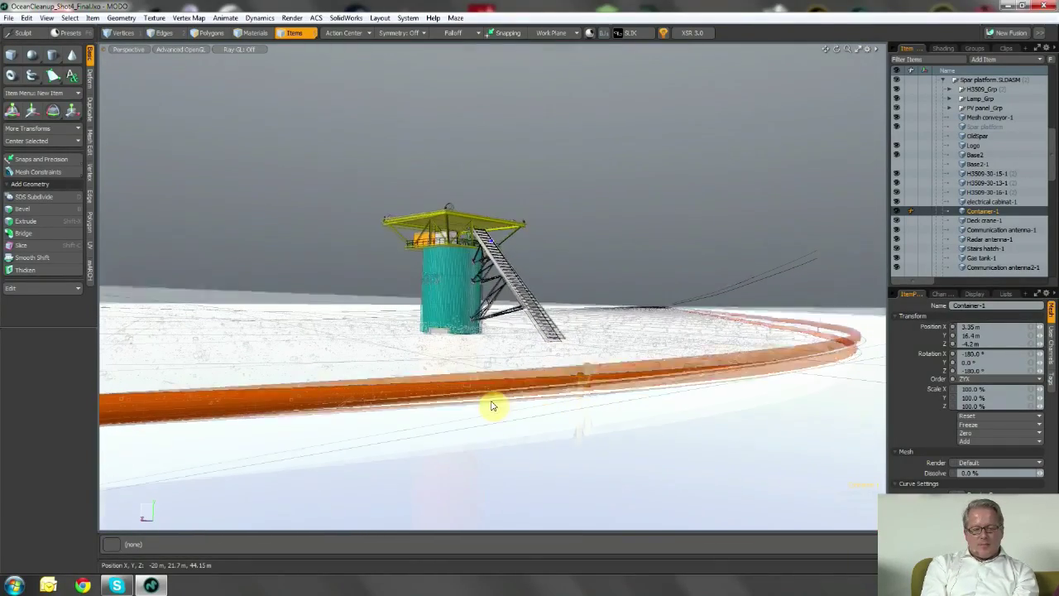
{"action": "left_click", "coordinate": [475, 405]}
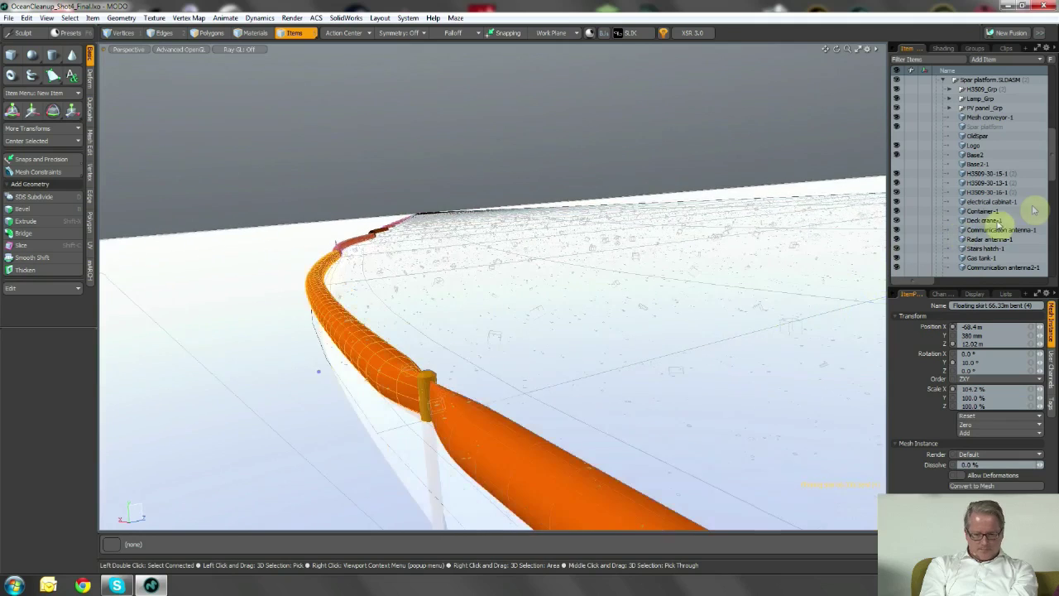
Step: Hide the large, fragments and smaller plastic replicators, and select the WaterWavesQuads driver mesh around the platform
{"action": "left_click_drag", "start_coordinate": [1054, 170], "coordinate": [1056, 113]}
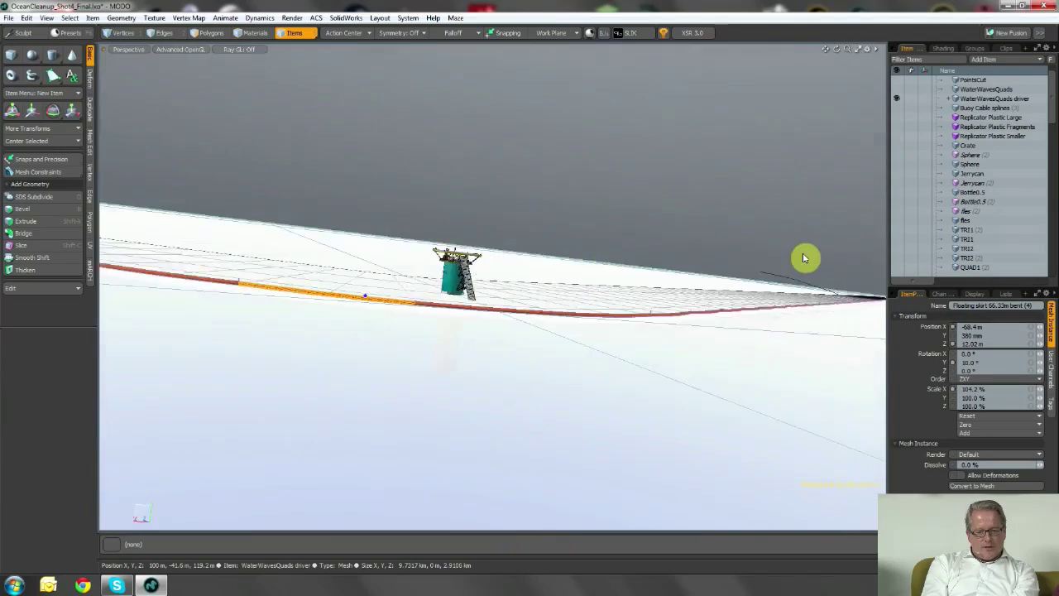
{"action": "left_click_drag", "start_coordinate": [803, 258], "coordinate": [301, 81], "text": "alt"}
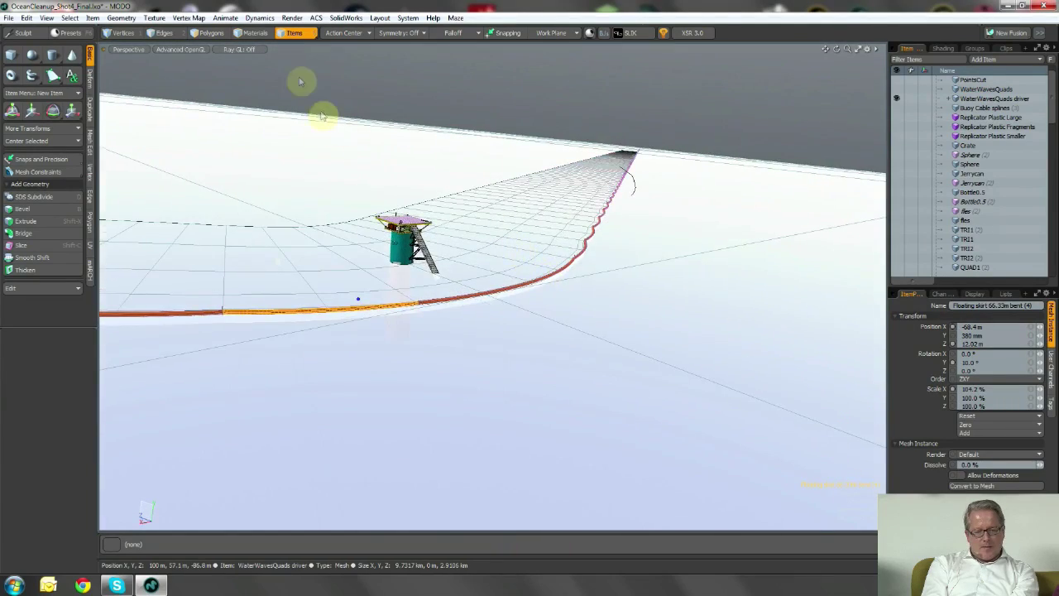
{"action": "left_click", "coordinate": [298, 33]}
{"action": "left_click", "coordinate": [530, 240]}
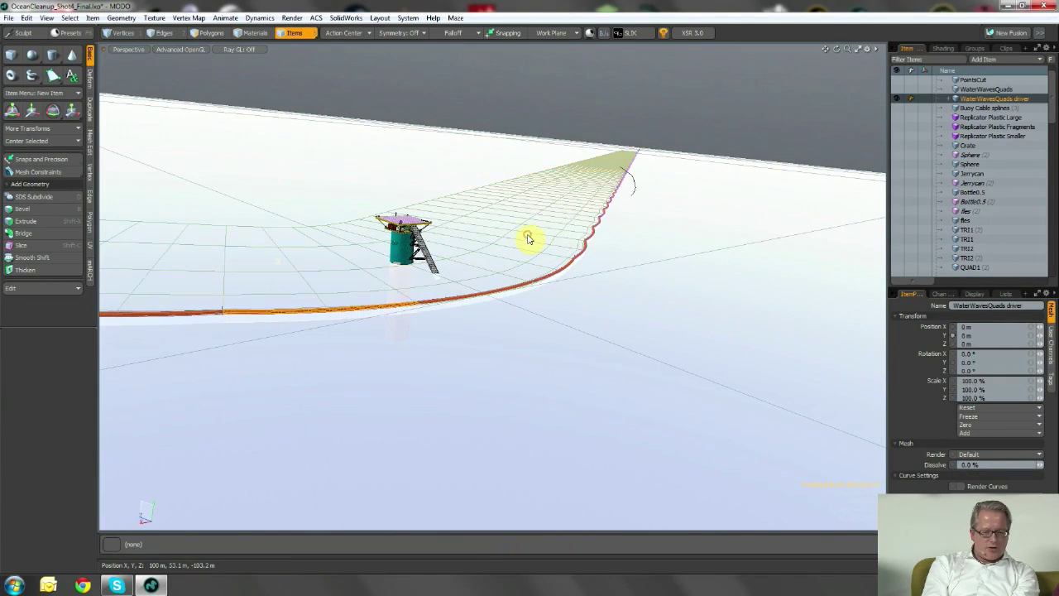
{"action": "left_click_drag", "start_coordinate": [524, 244], "coordinate": [820, 166], "text": "alt"}
Step: Expand the WaterDriverLarge material in the shader tree and examine its Surface Generator, Weight Map Texture and Surface Generator gradient layers
{"action": "left_click", "coordinate": [943, 48]}
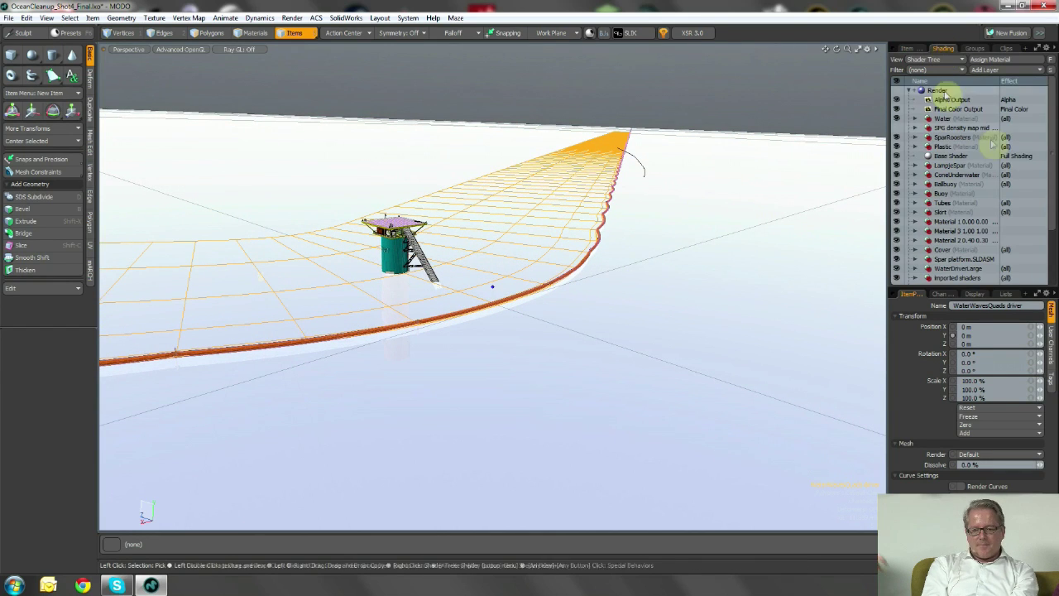
{"action": "left_click_drag", "start_coordinate": [1053, 135], "coordinate": [1053, 184]}
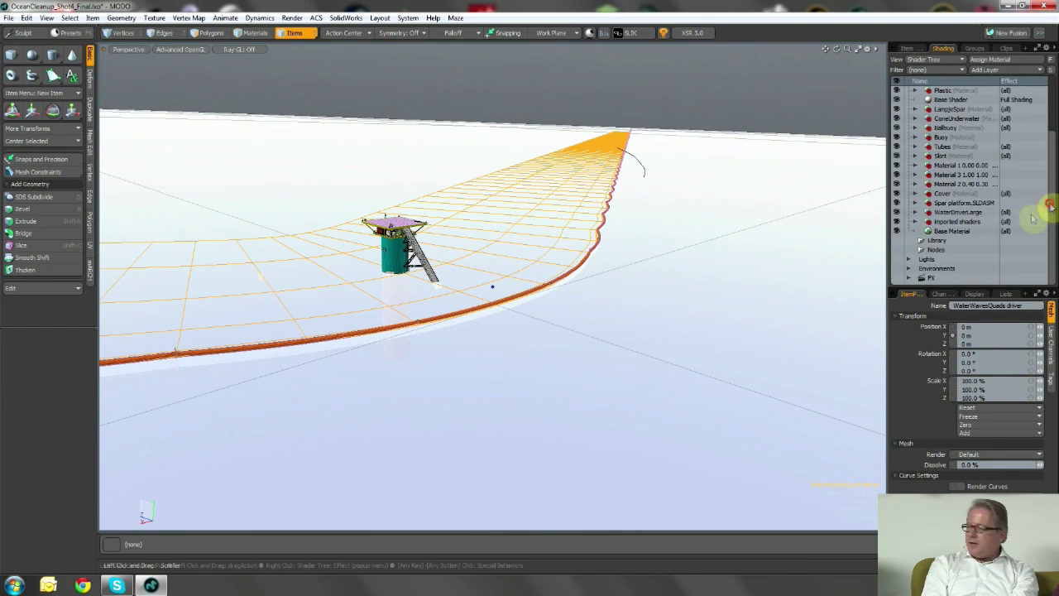
{"action": "left_click", "coordinate": [914, 212]}
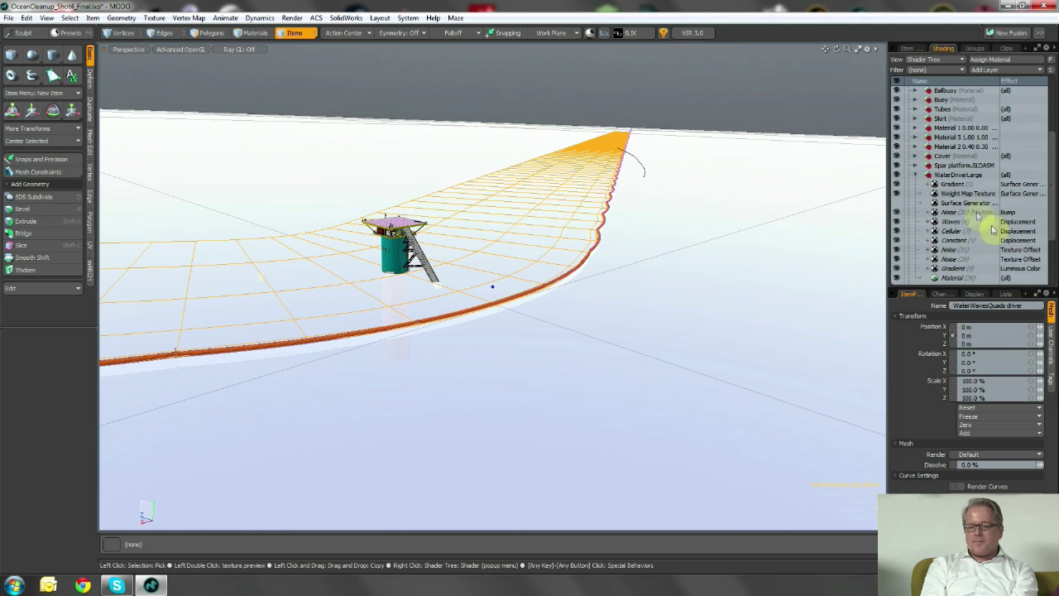
{"action": "left_click", "coordinate": [955, 204]}
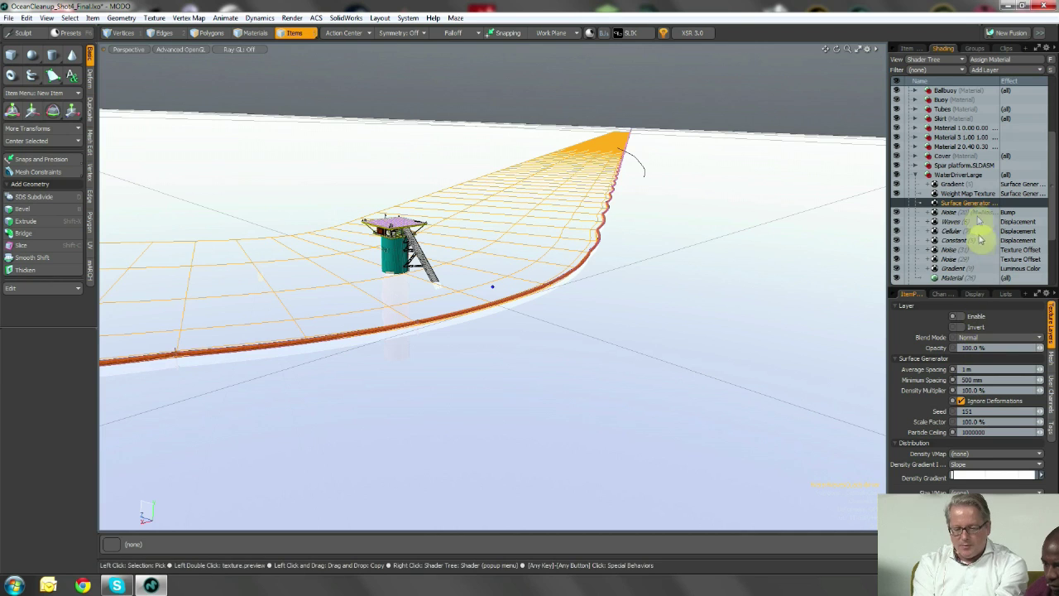
{"action": "left_click", "coordinate": [963, 194]}
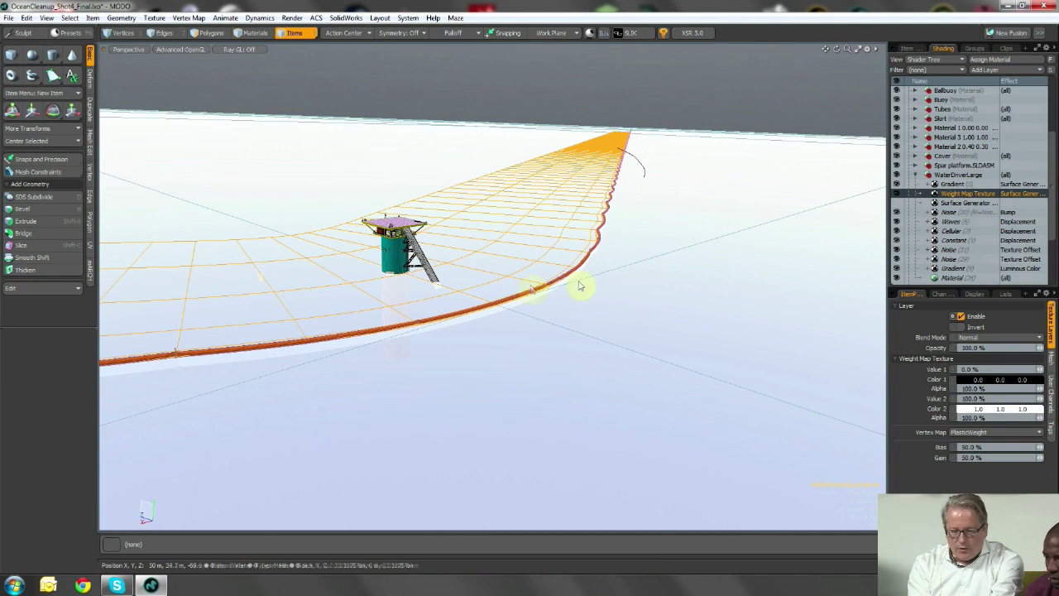
{"action": "left_click", "coordinate": [1009, 185]}
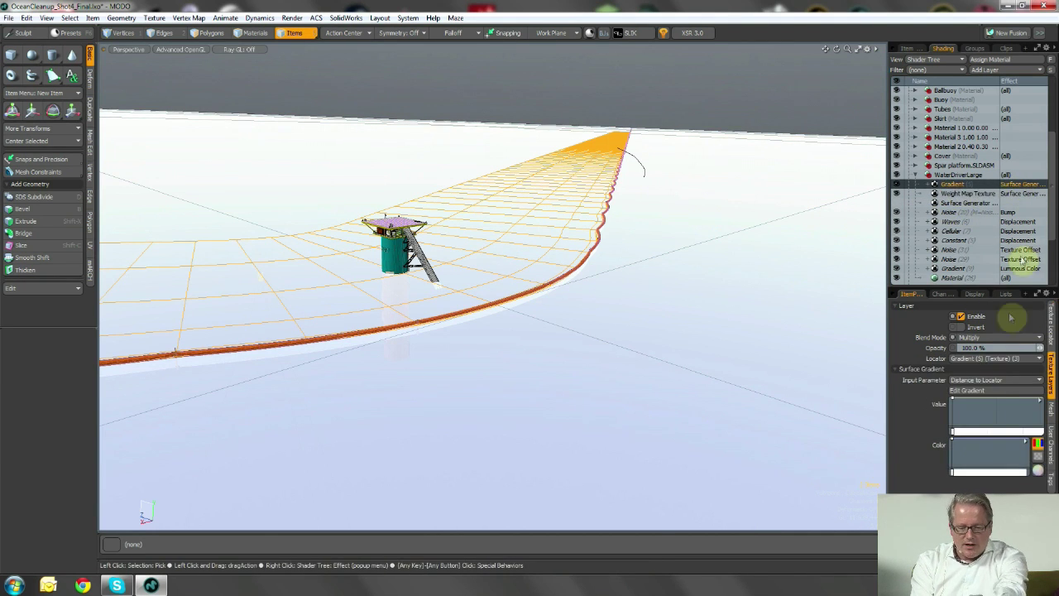
{"action": "left_click", "coordinate": [966, 381]}
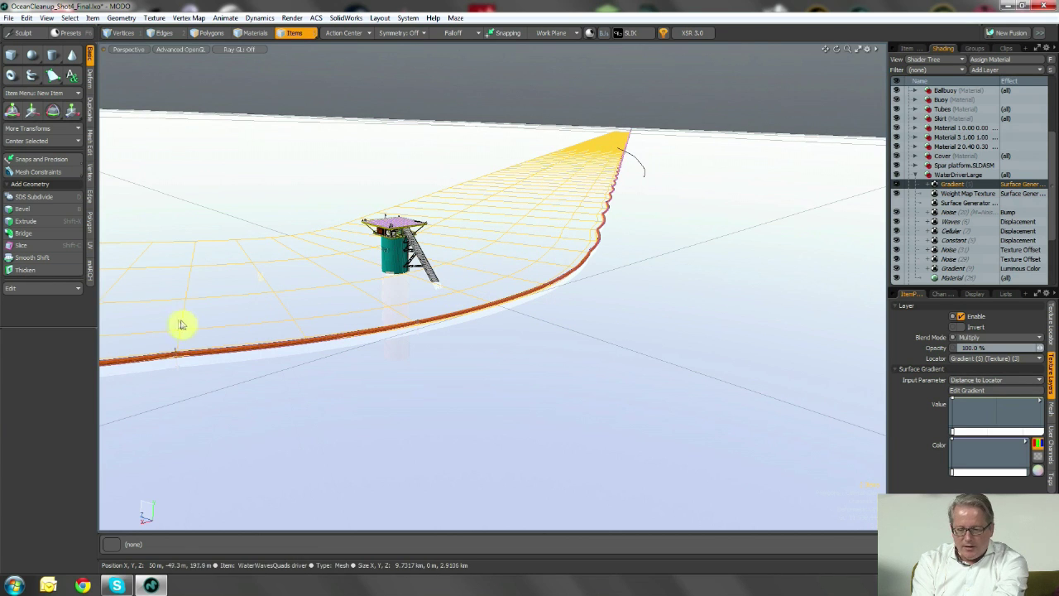
Step: Make the large, fragments and smaller plastic replicators visible again around the platform
{"action": "left_click_drag", "start_coordinate": [562, 284], "coordinate": [788, 303], "text": "alt"}
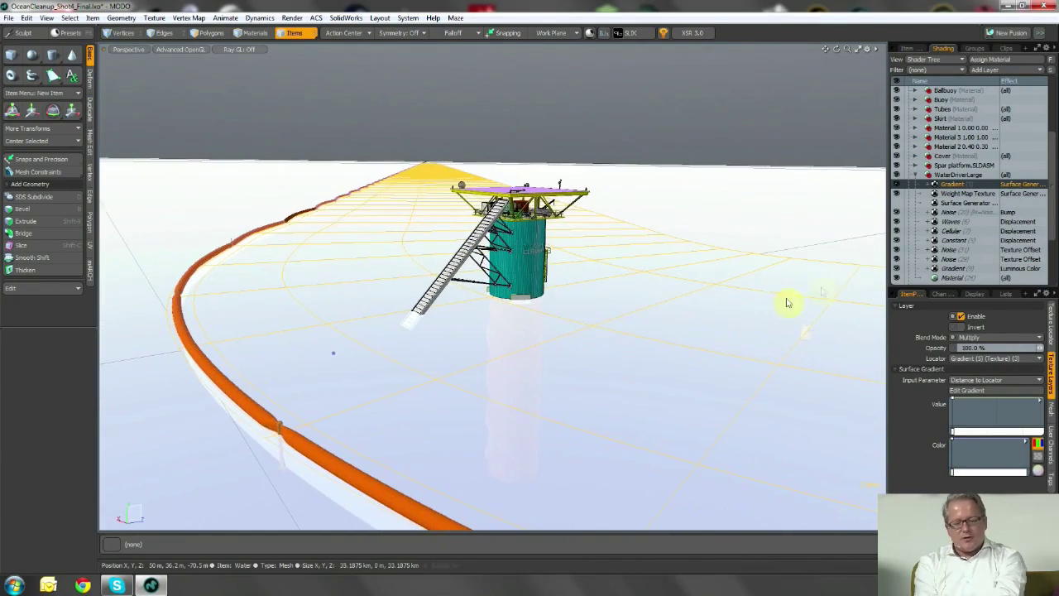
{"action": "left_click", "coordinate": [908, 47]}
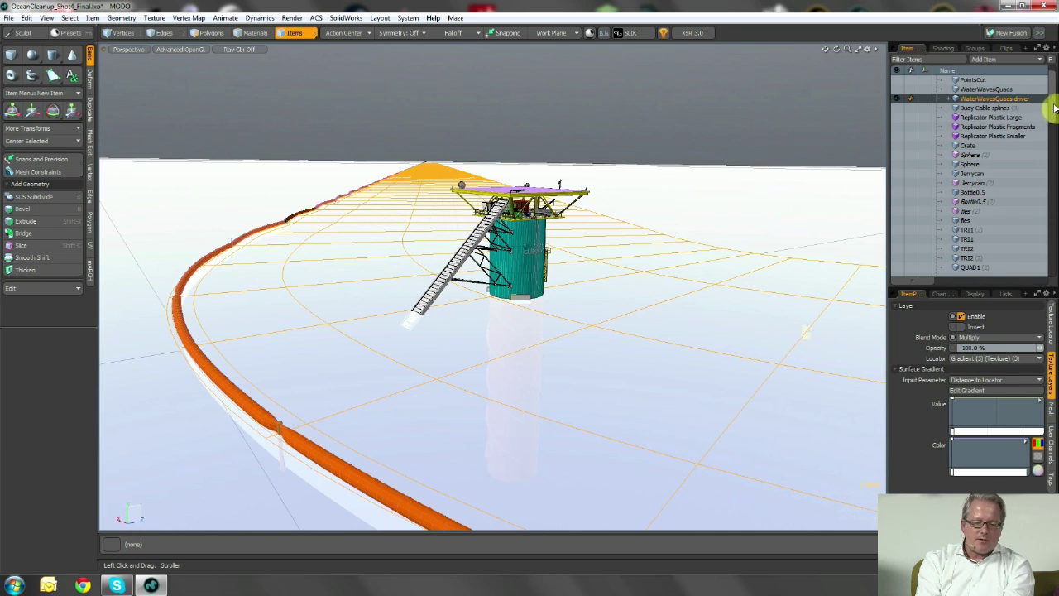
{"action": "left_click_drag", "start_coordinate": [1055, 108], "coordinate": [1055, 121]}
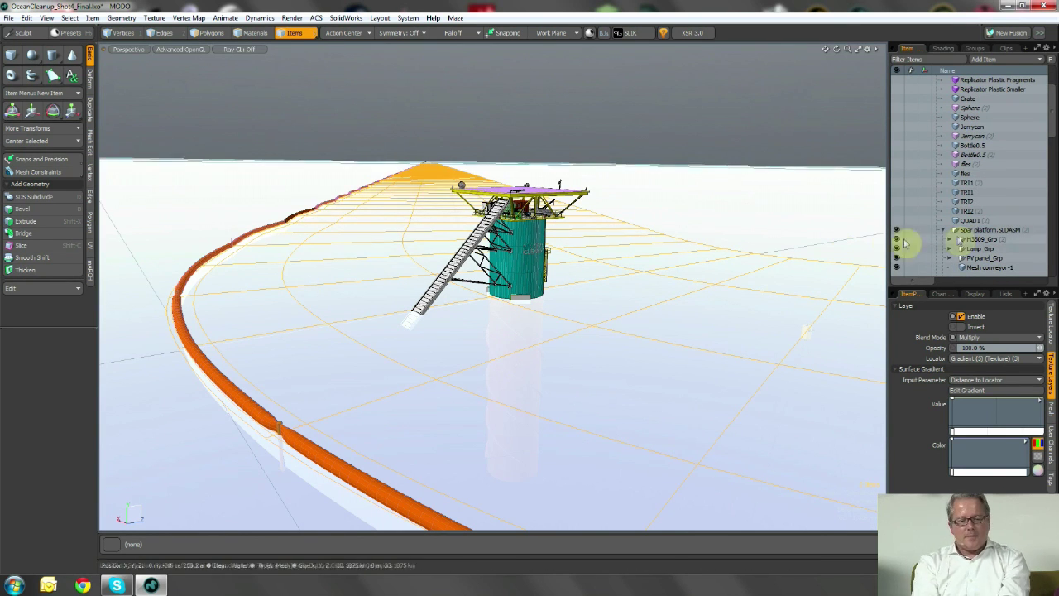
{"action": "left_click_drag", "start_coordinate": [1054, 99], "coordinate": [1054, 78]}
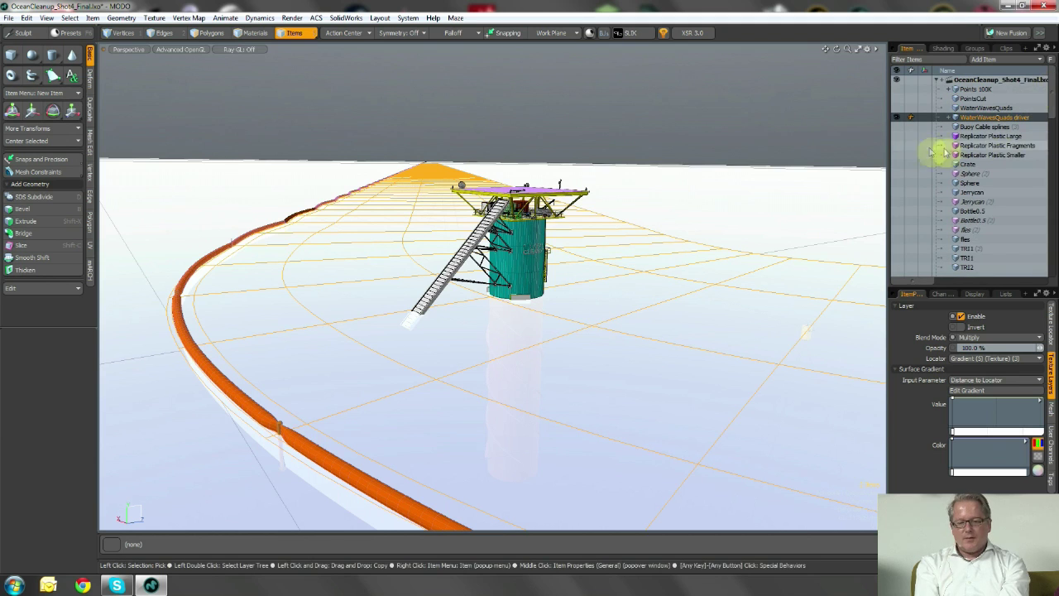
{"action": "left_click", "coordinate": [898, 136]}
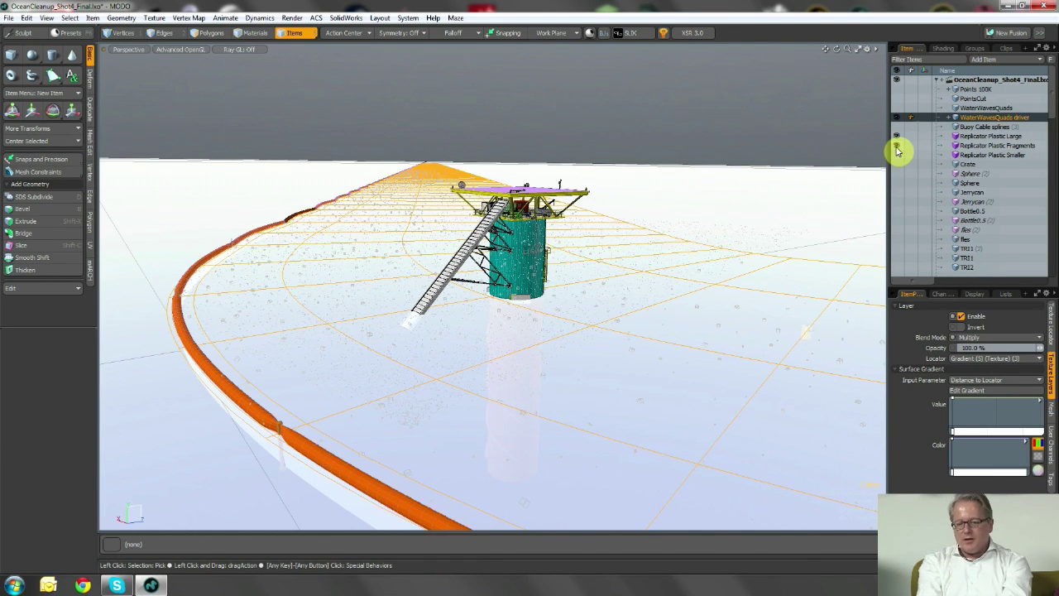
Step: View the plastic around the platform's base closely and inspect the Replicator Plastic Smaller item's instancing settings
{"action": "left_click_drag", "start_coordinate": [584, 293], "coordinate": [813, 230], "text": "alt"}
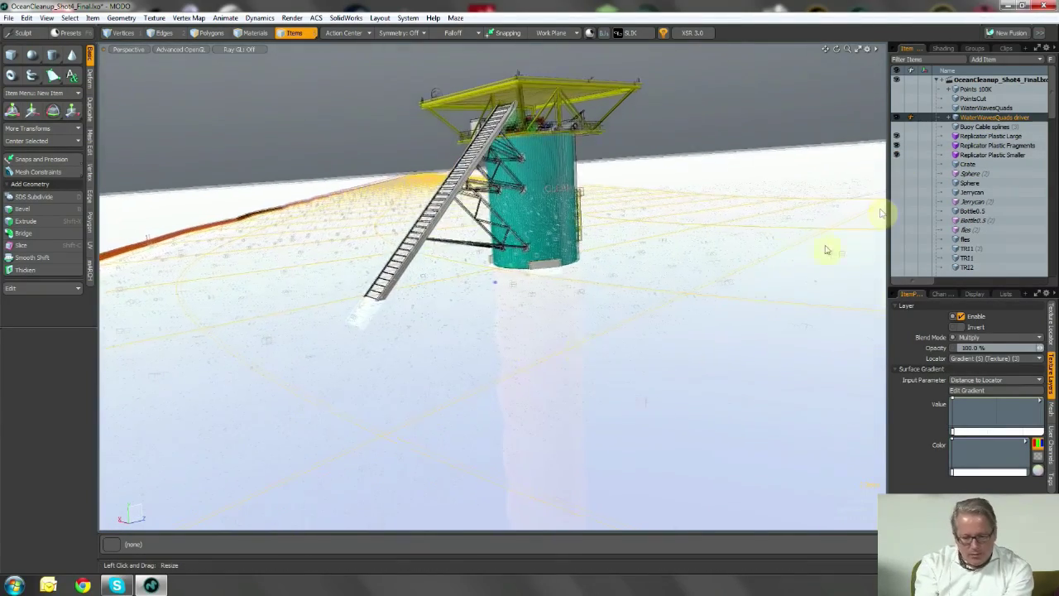
{"action": "left_click", "coordinate": [962, 155]}
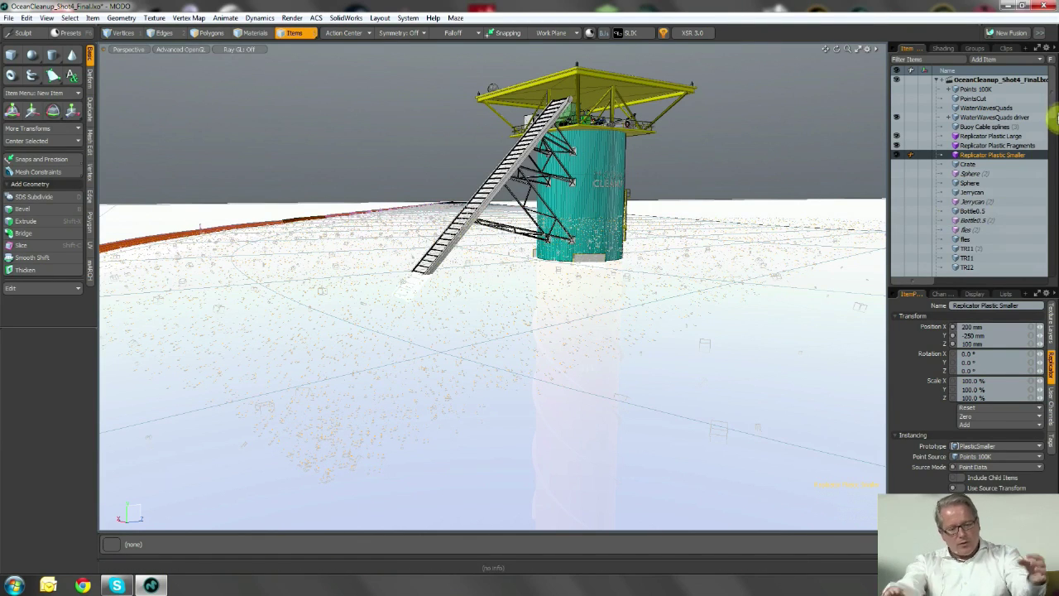
{"action": "left_click_drag", "start_coordinate": [1055, 107], "coordinate": [1049, 159]}
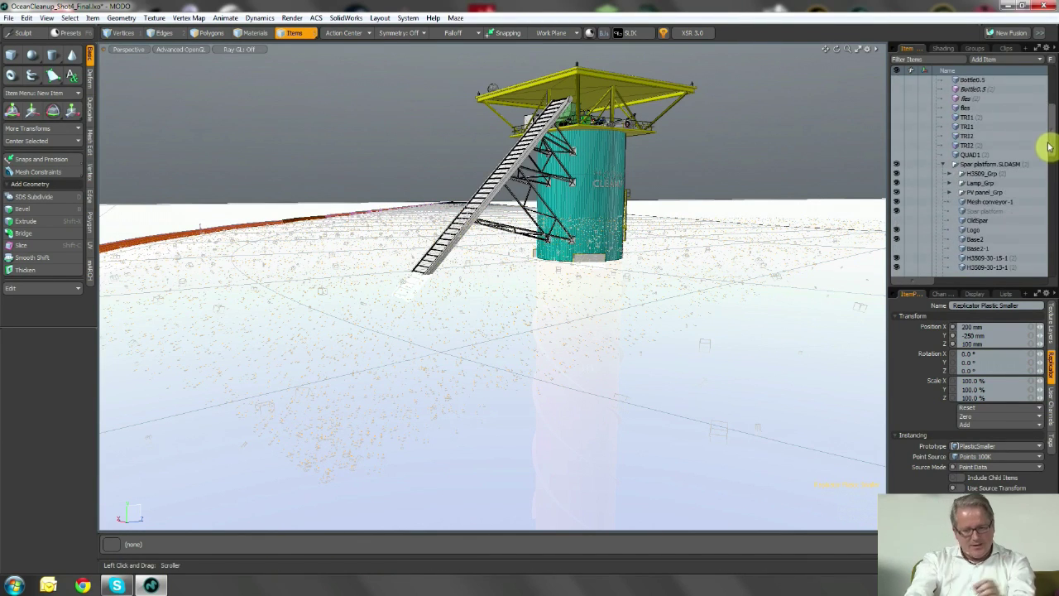